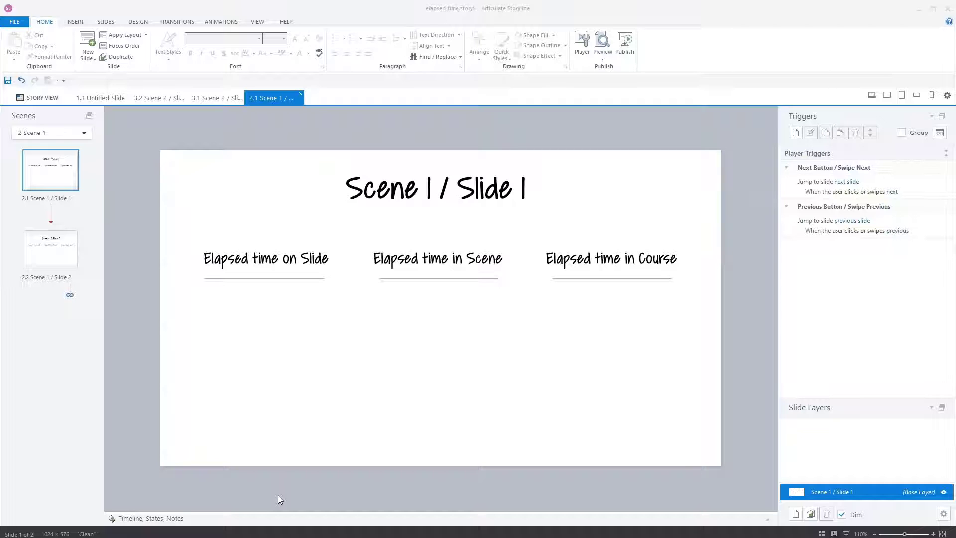
# - Open the project Variables dialog for Scene 1 / Slide 1 via Manage project variables
pyautogui.click(613, 318)
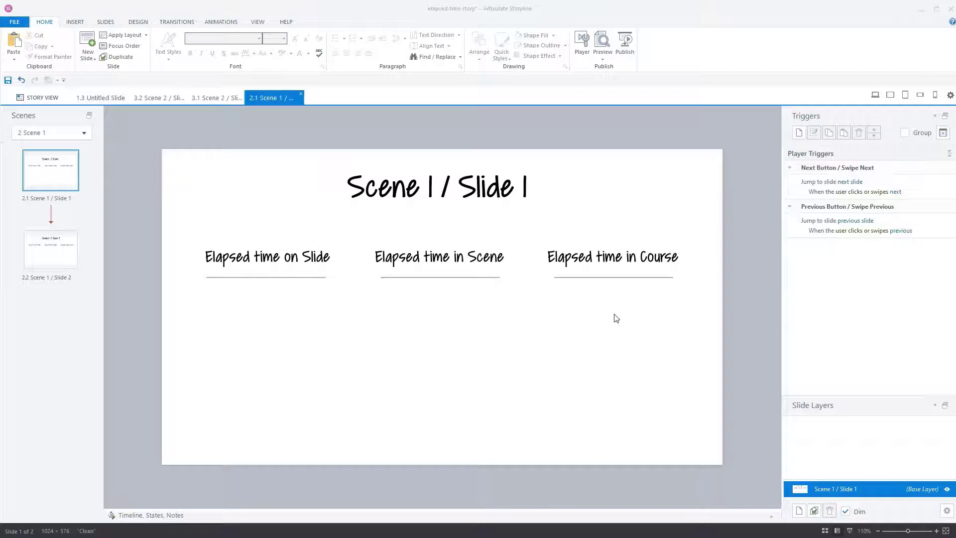
pyautogui.click(943, 132)
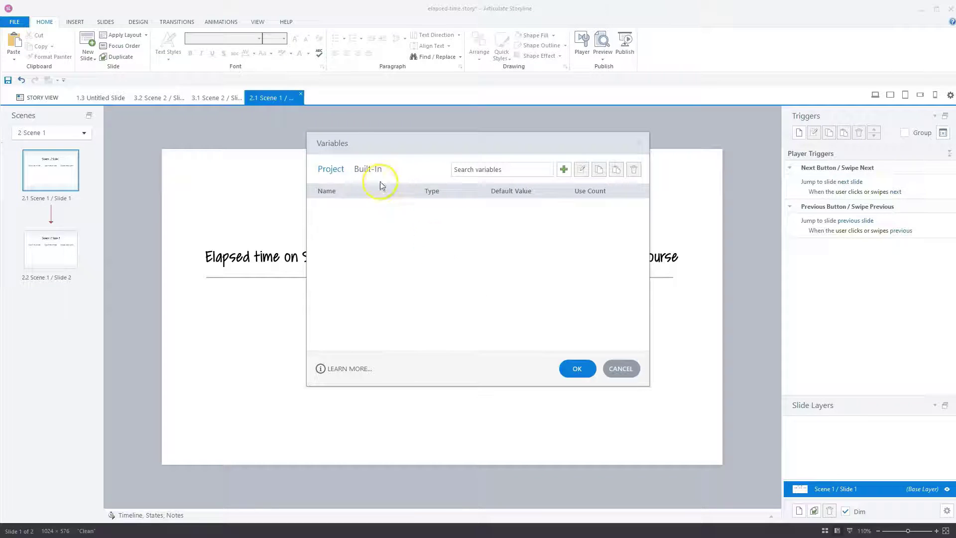
# - Filter the Built-In variables by 'el' to see the three ElapsedTime variables, then cancel
pyautogui.click(375, 170)
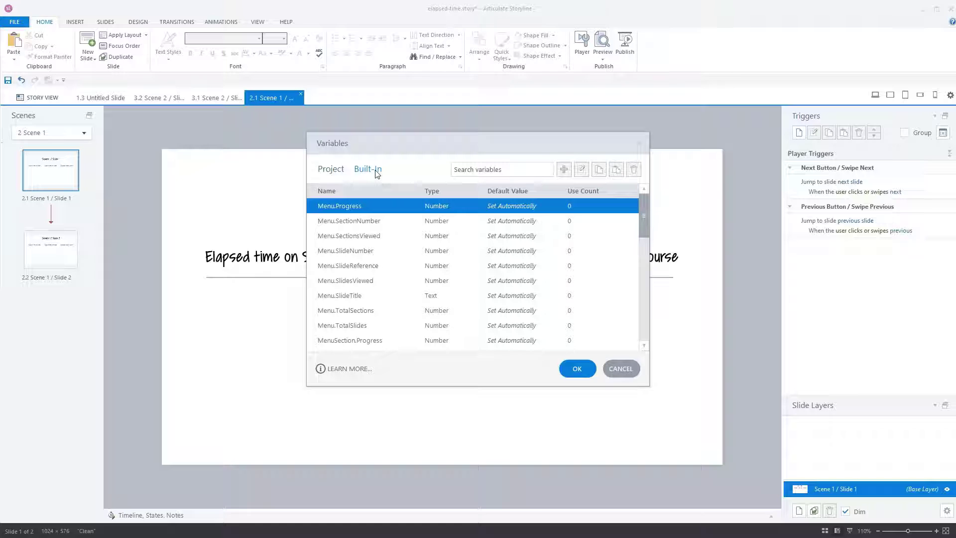
pyautogui.click(474, 172)
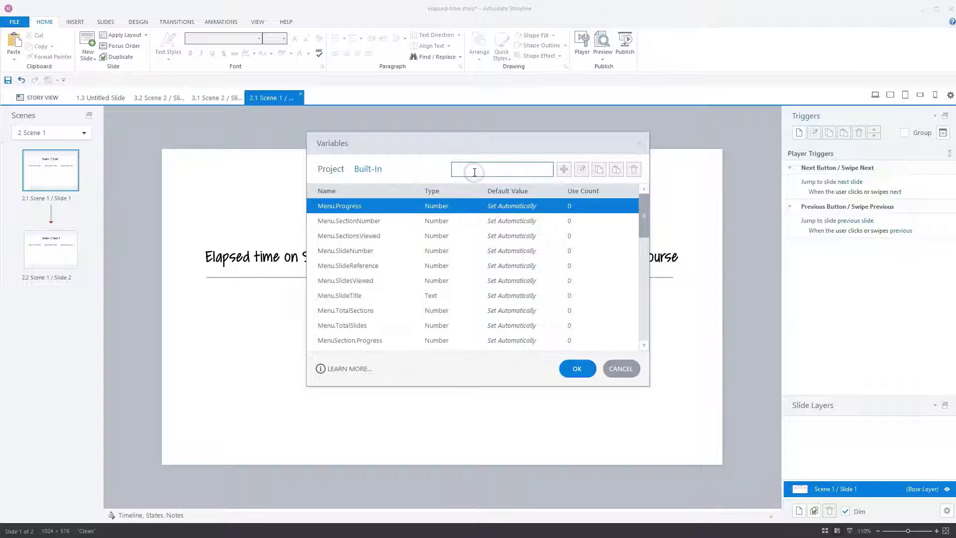
pyautogui.write('el')
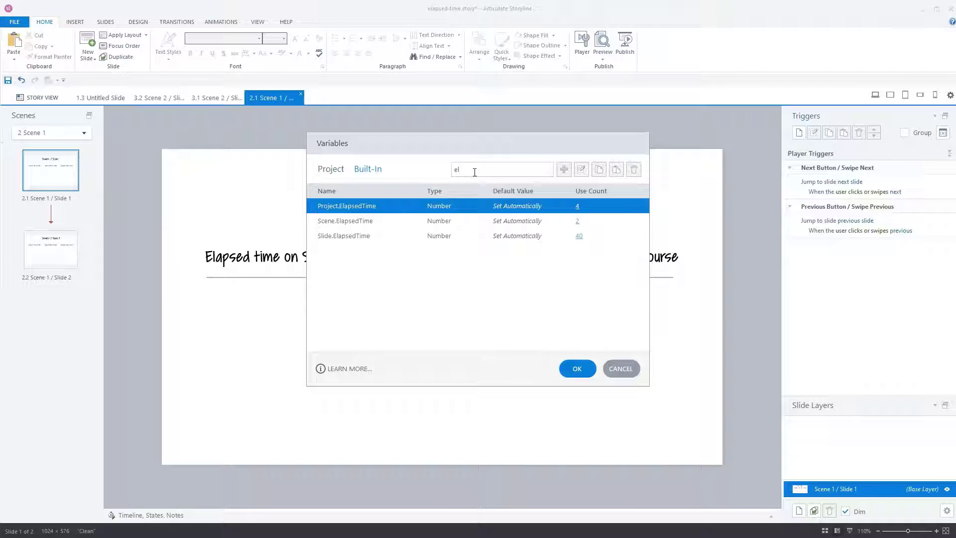
pyautogui.click(627, 372)
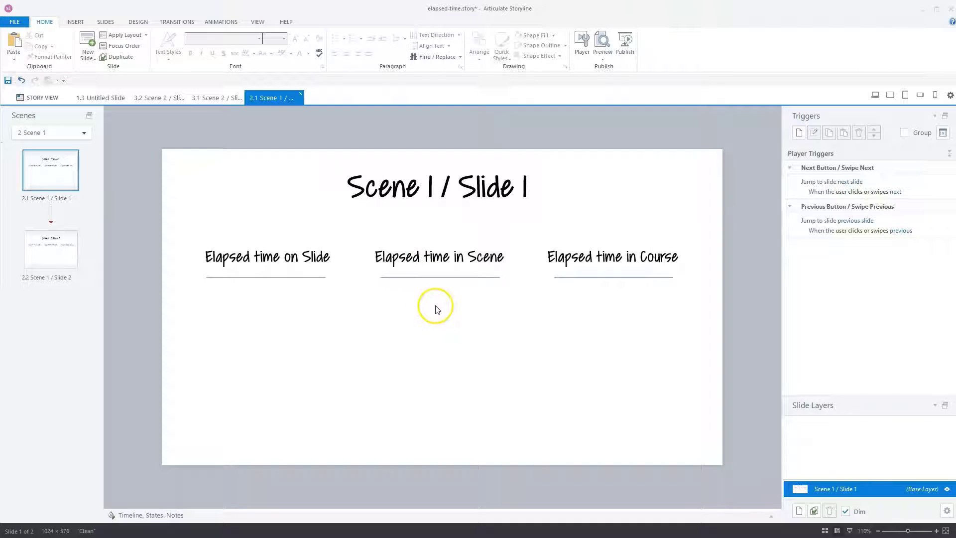
# - Click several spots around the slide's headings, then switch to the INSERT ribbon
pyautogui.click(399, 305)
pyautogui.click(334, 323)
pyautogui.click(613, 300)
pyautogui.click(583, 310)
pyautogui.click(487, 292)
pyautogui.click(397, 291)
pyautogui.click(384, 295)
pyautogui.click(380, 296)
pyautogui.click(376, 297)
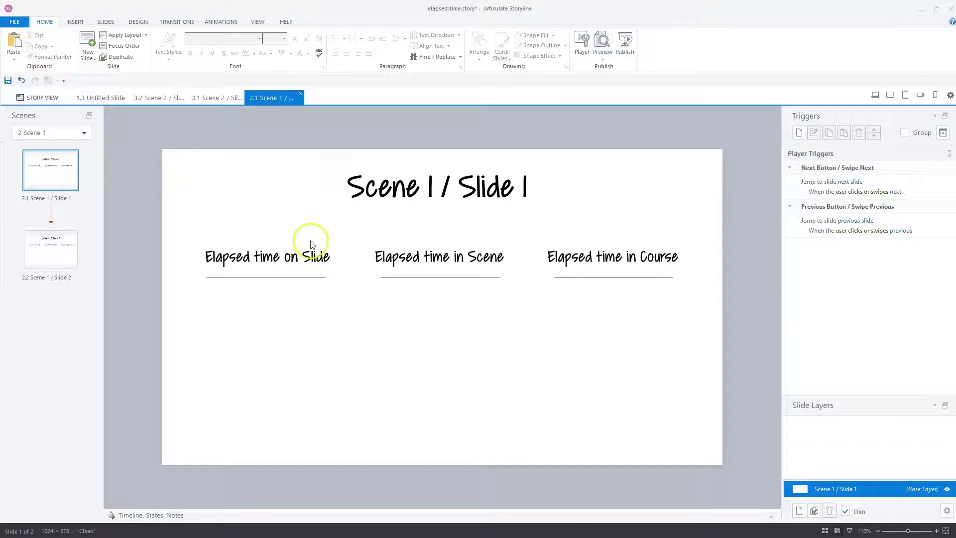
pyautogui.click(74, 22)
# - Draw a text box under Elapsed time on Slide and insert a Slide.ElapsedTime reference
pyautogui.click(374, 44)
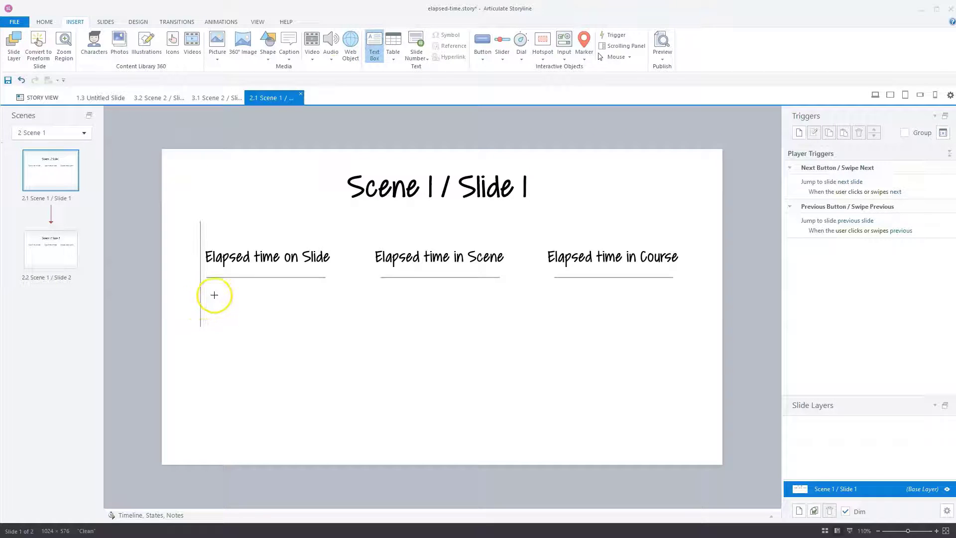
pyautogui.moveTo(206, 289)
pyautogui.mouseDown()
pyautogui.moveTo(220, 309)
pyautogui.moveTo(329, 318)
pyautogui.mouseUp()
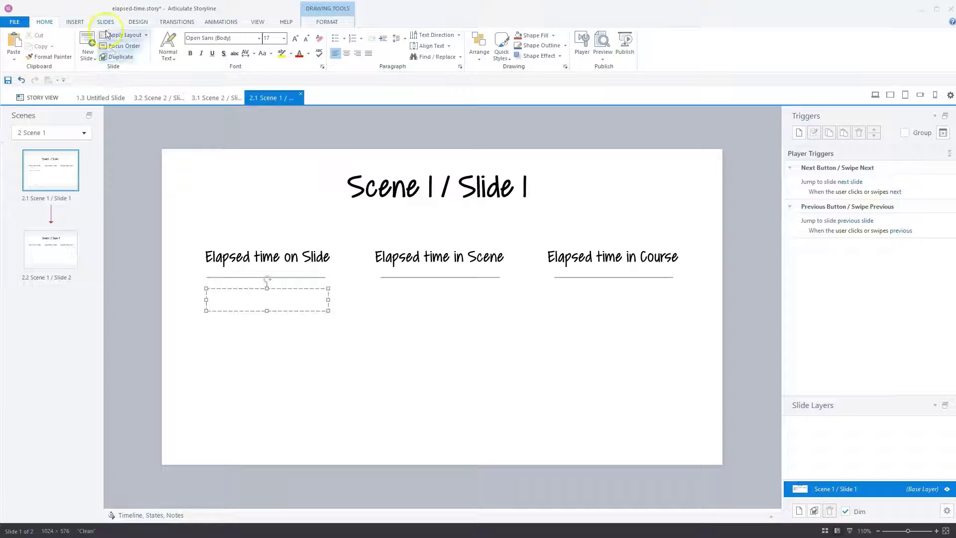
pyautogui.click(73, 22)
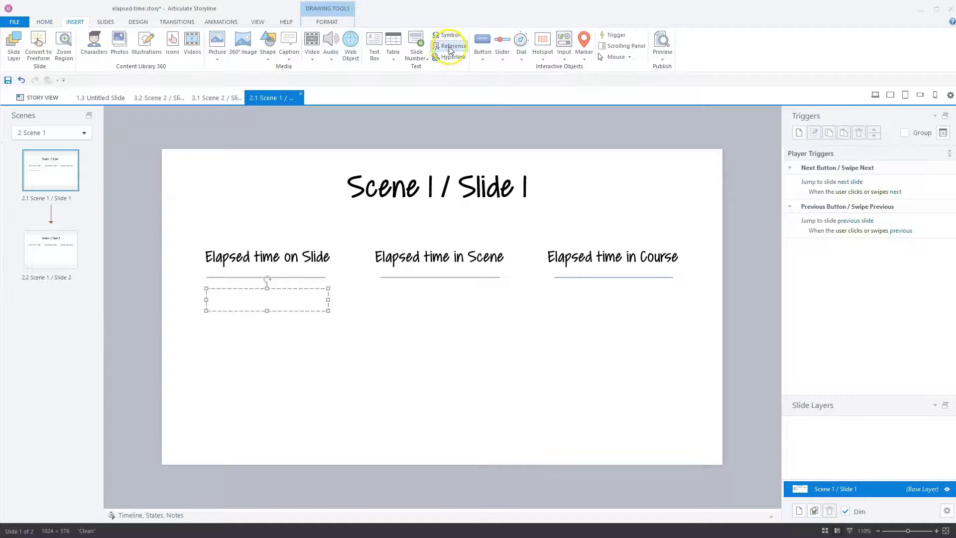
pyautogui.click(449, 46)
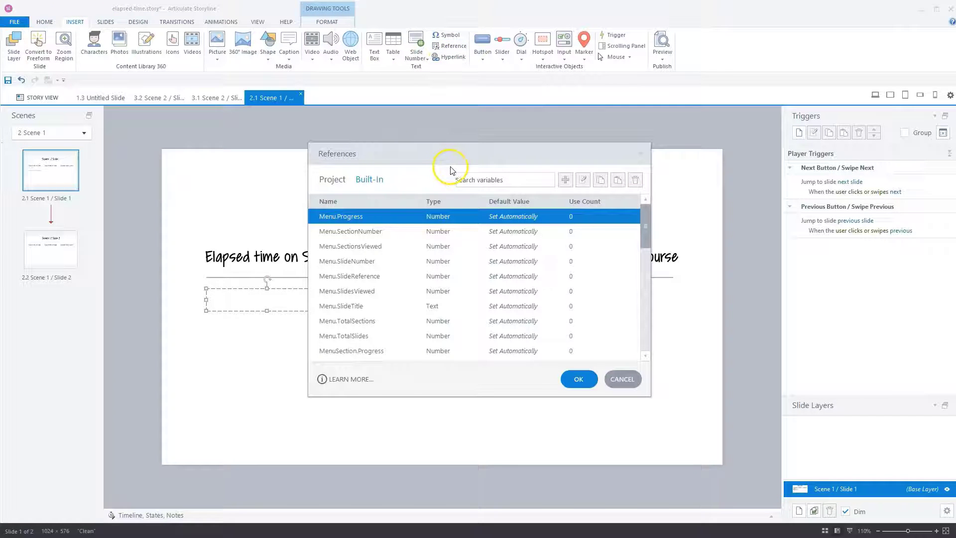
pyautogui.click(467, 178)
pyautogui.write('el')
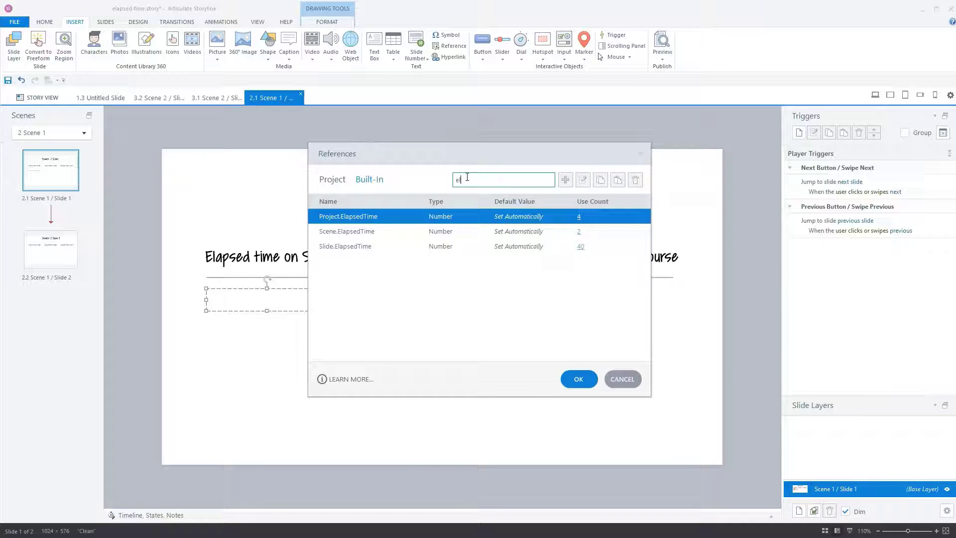
pyautogui.click(351, 248)
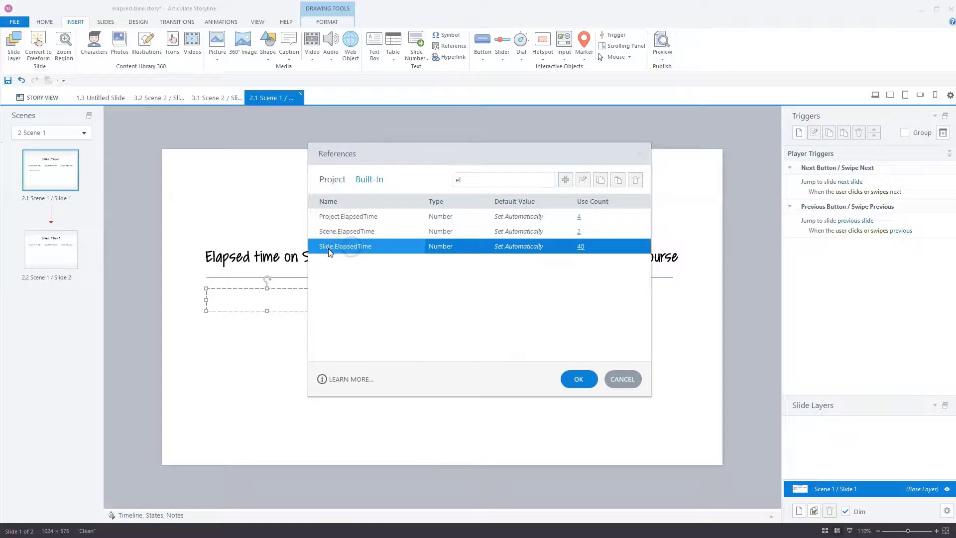
pyautogui.click(579, 379)
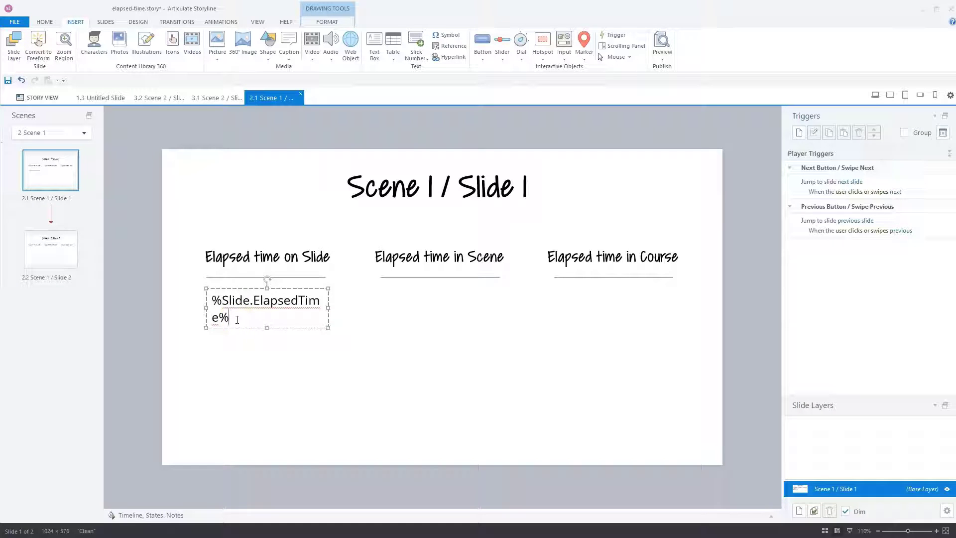
# - Shrink the %Slide.ElapsedTime% text to 14 pt so it fits on one line
pyautogui.moveTo(237, 320); pyautogui.dragTo(209, 296)
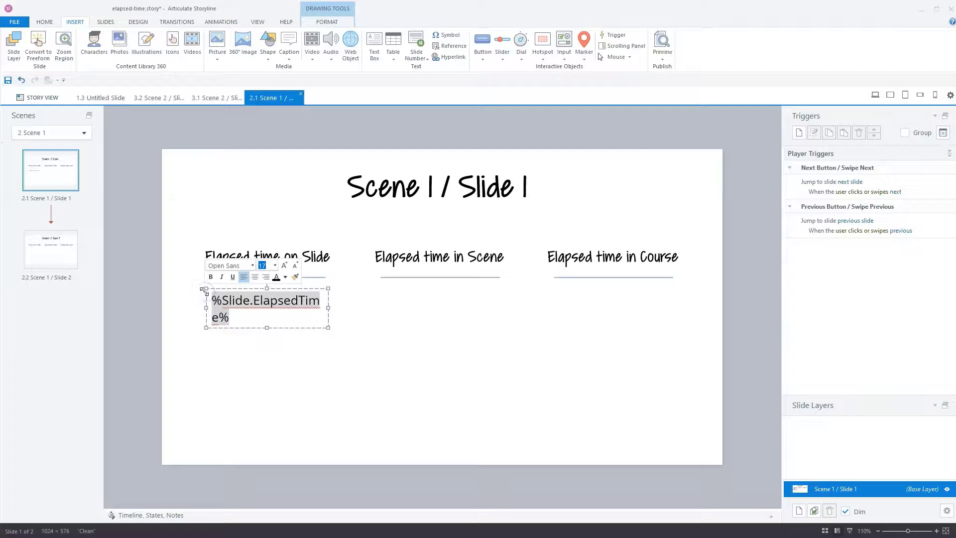
pyautogui.click(44, 22)
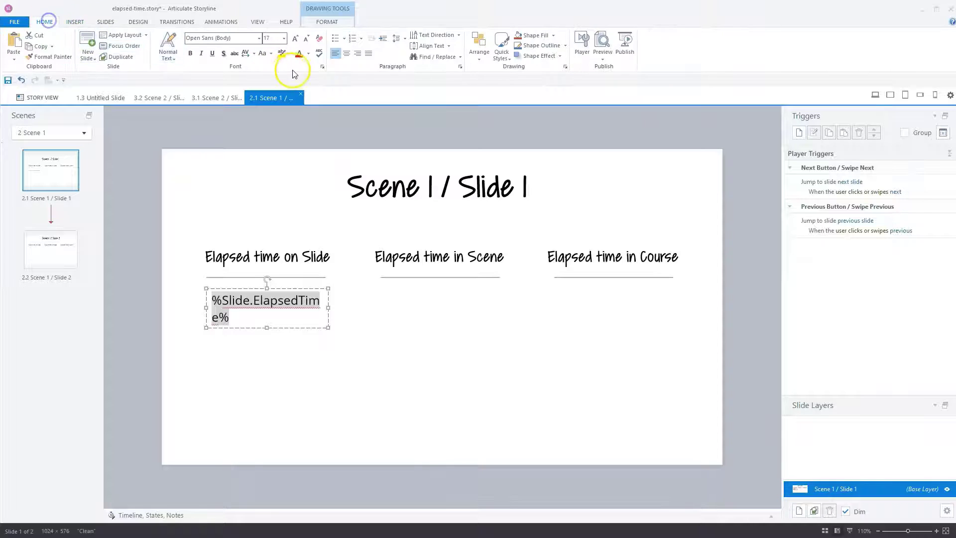
pyautogui.click(306, 39)
pyautogui.click(306, 38)
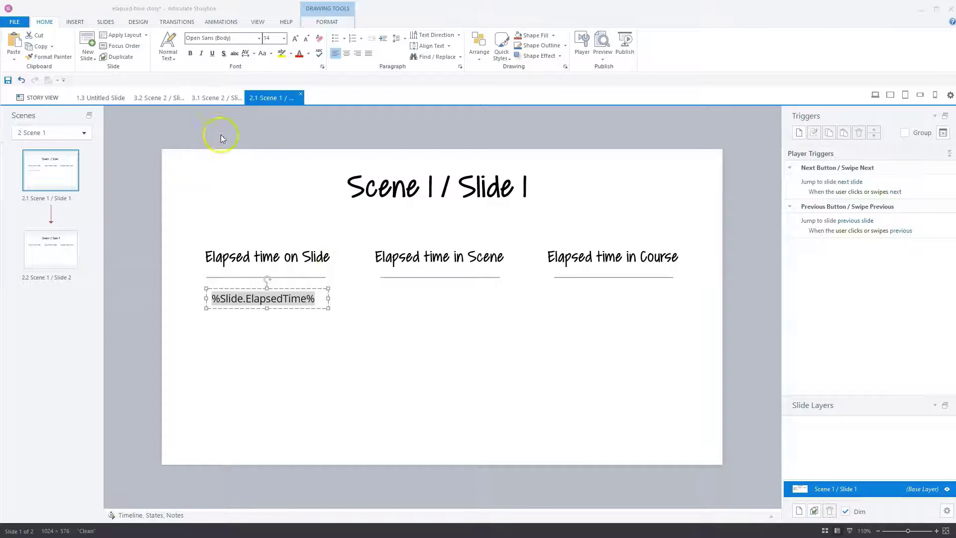
pyautogui.click(376, 285)
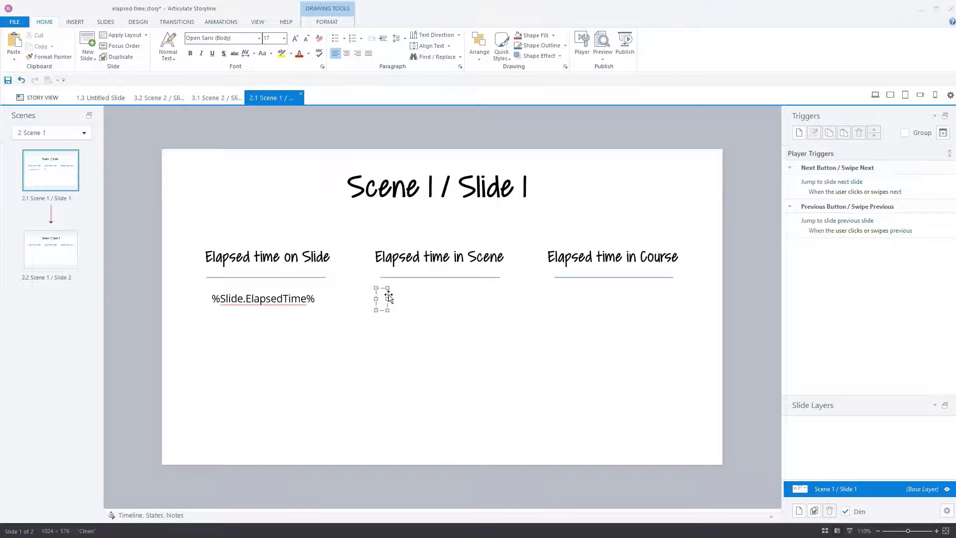
# - Insert a Scene.ElapsedTime reference under Elapsed time in Scene, then preview the three counters
pyautogui.click(80, 22)
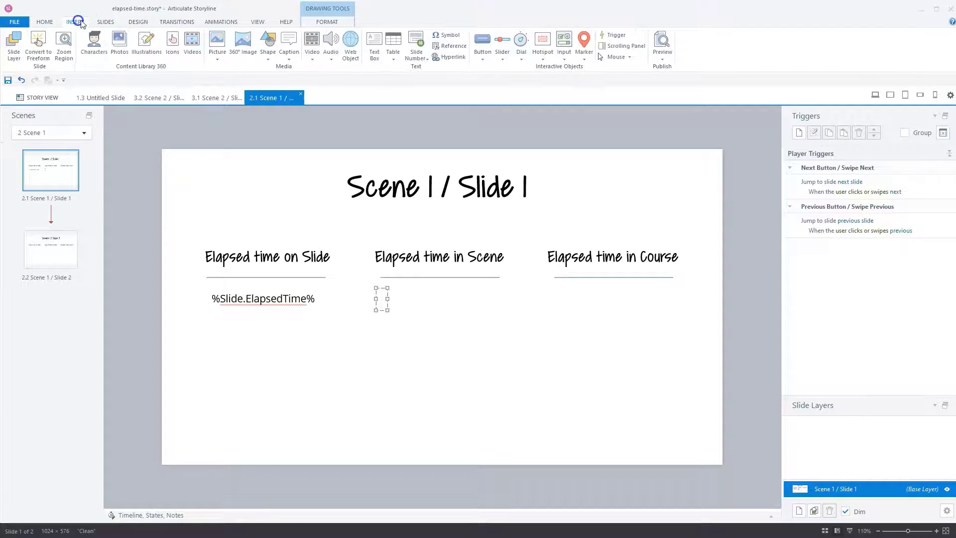
pyautogui.click(449, 45)
pyautogui.click(468, 180)
pyautogui.write('el')
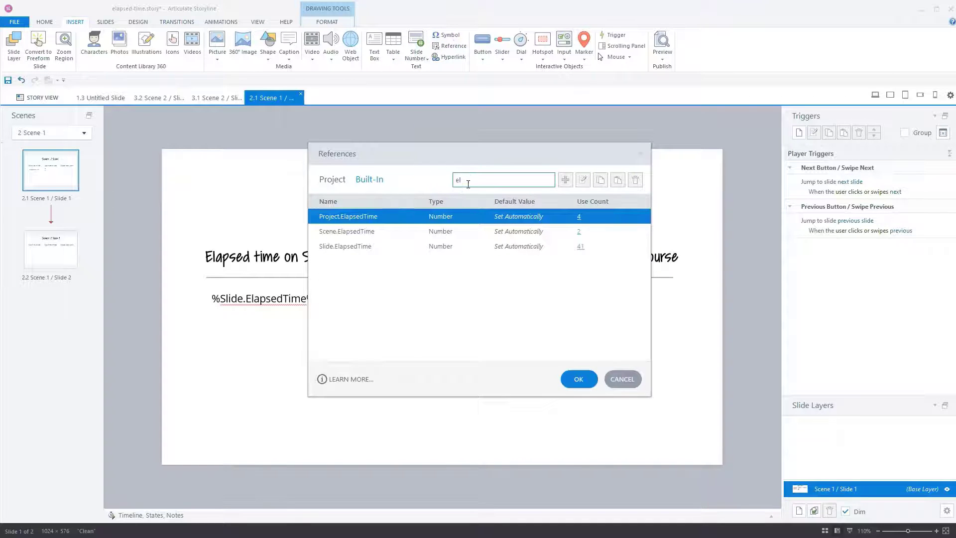
pyautogui.click(348, 232)
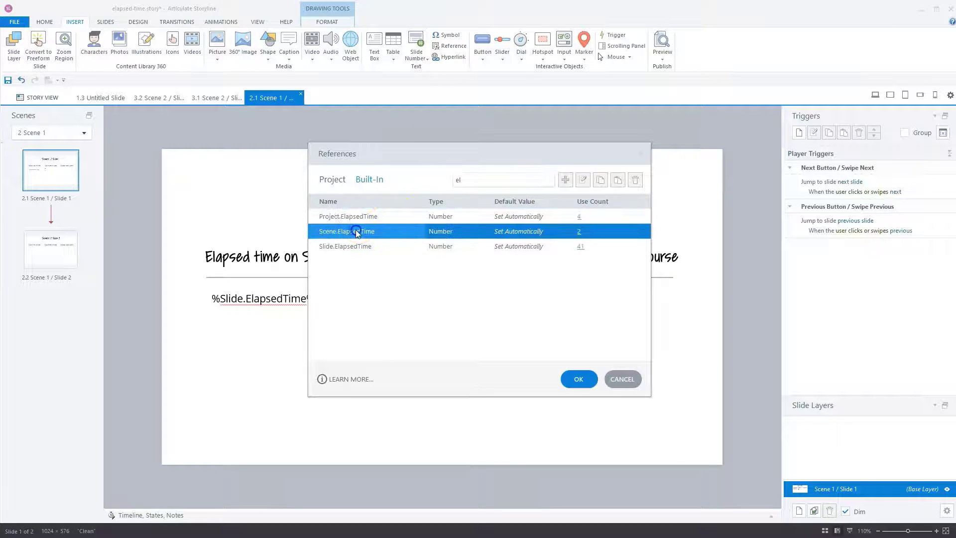
pyautogui.click(579, 380)
pyautogui.click(483, 300)
pyautogui.click(472, 297)
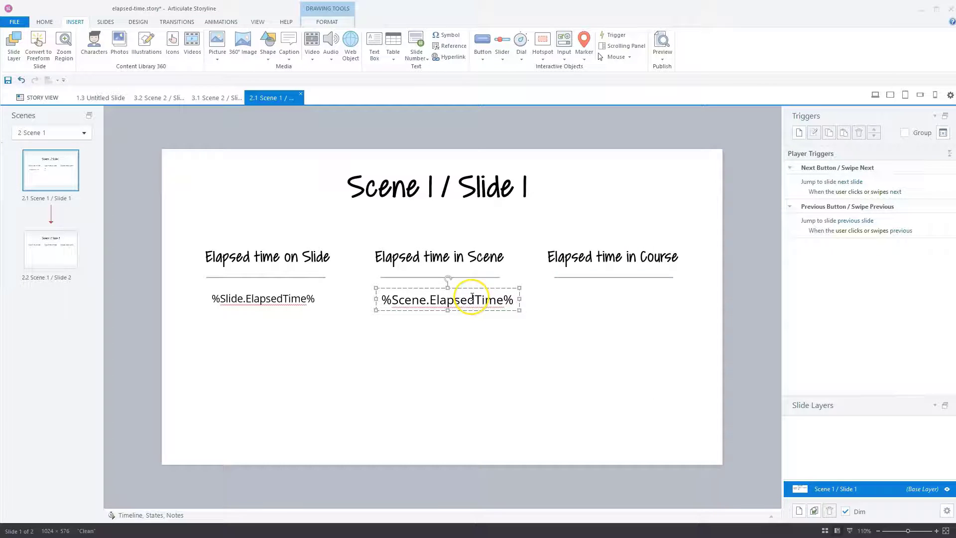
pyautogui.click(591, 378)
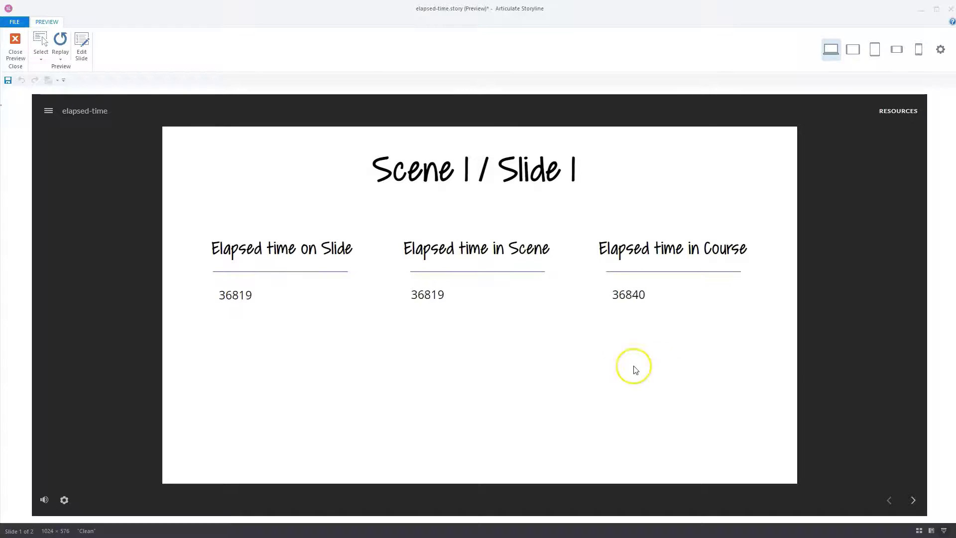
# - Advance the preview through to Scene 2 / Slide 1, then close the preview
pyautogui.click(914, 501)
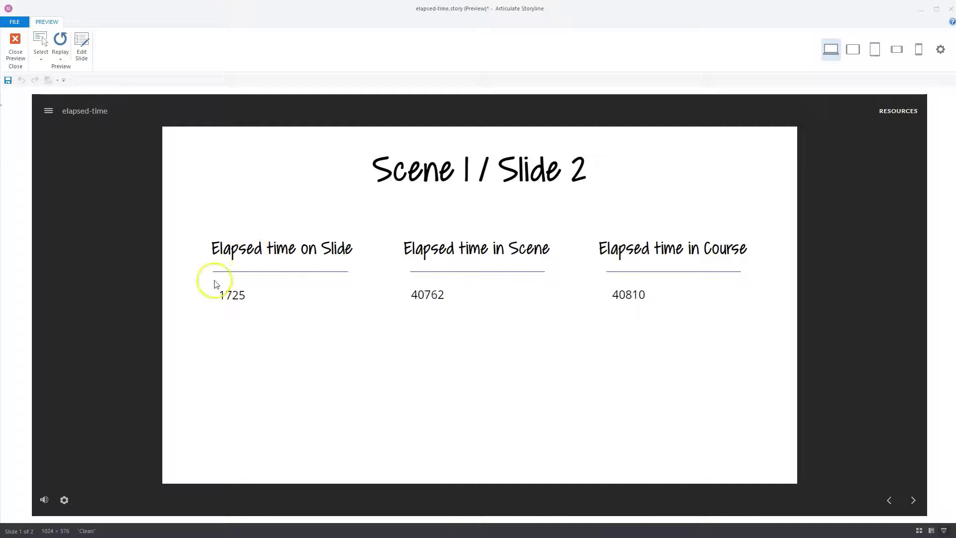
pyautogui.click(236, 305)
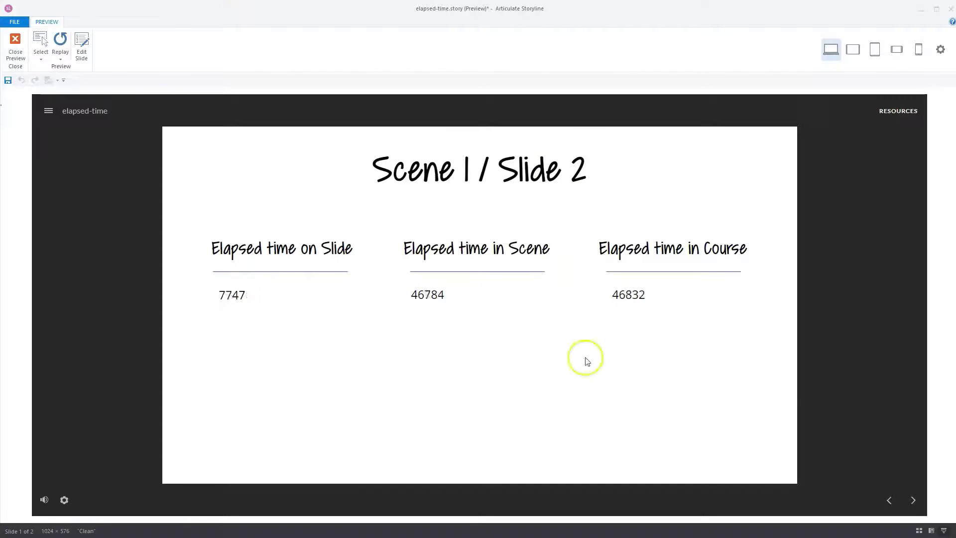
pyautogui.click(913, 500)
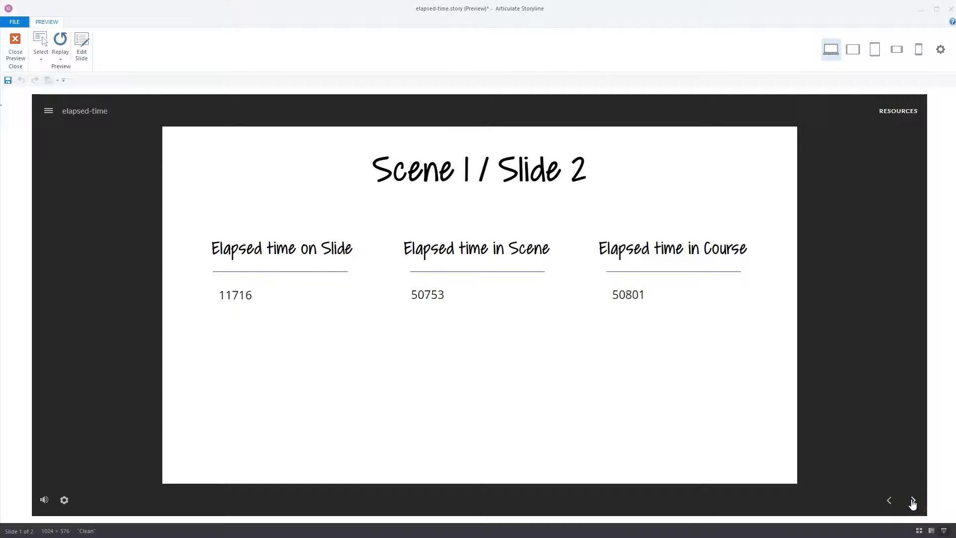
pyautogui.click(913, 500)
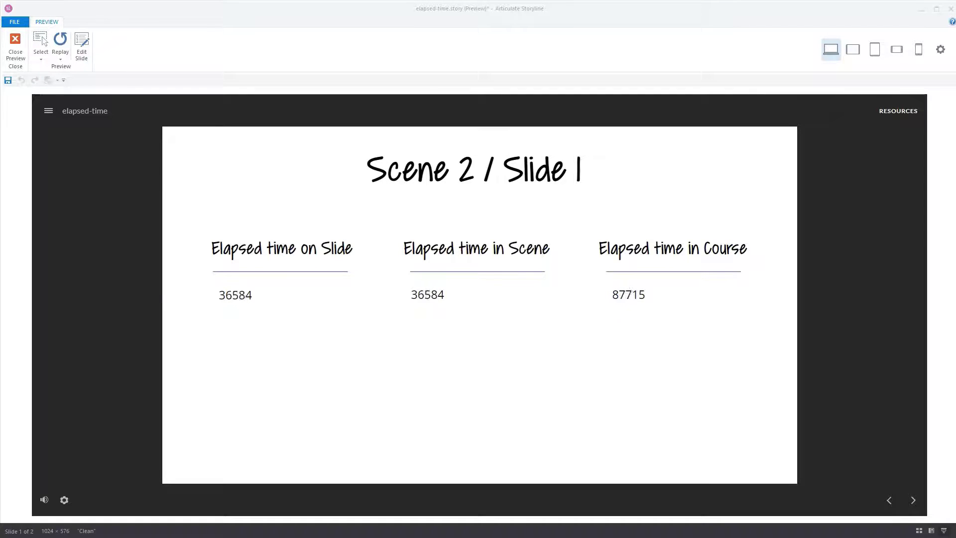
pyautogui.click(306, 406)
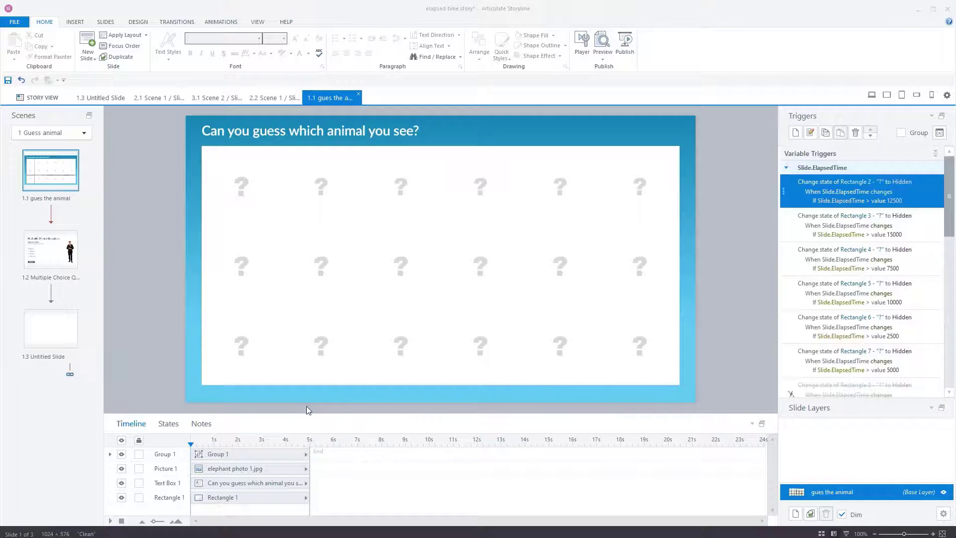
pyautogui.click(122, 454)
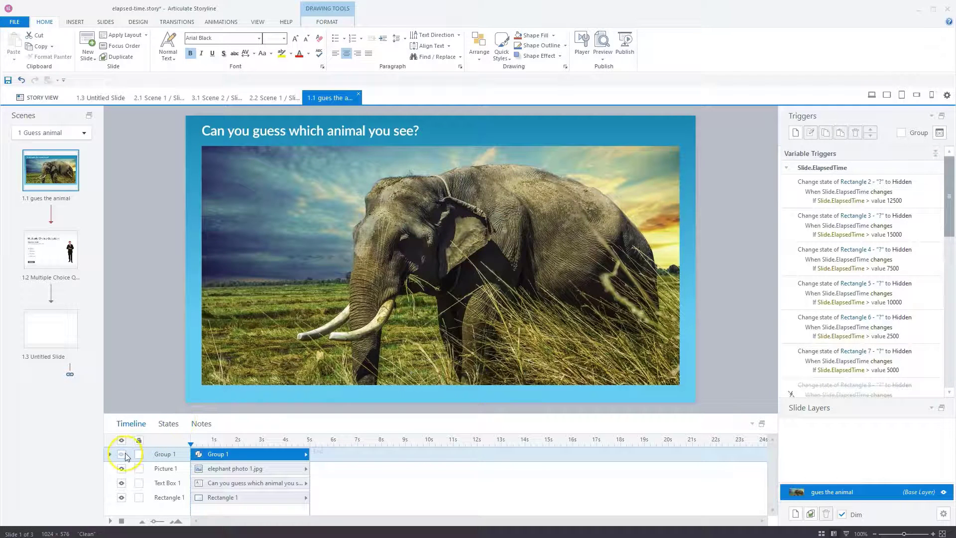
pyautogui.click(122, 454)
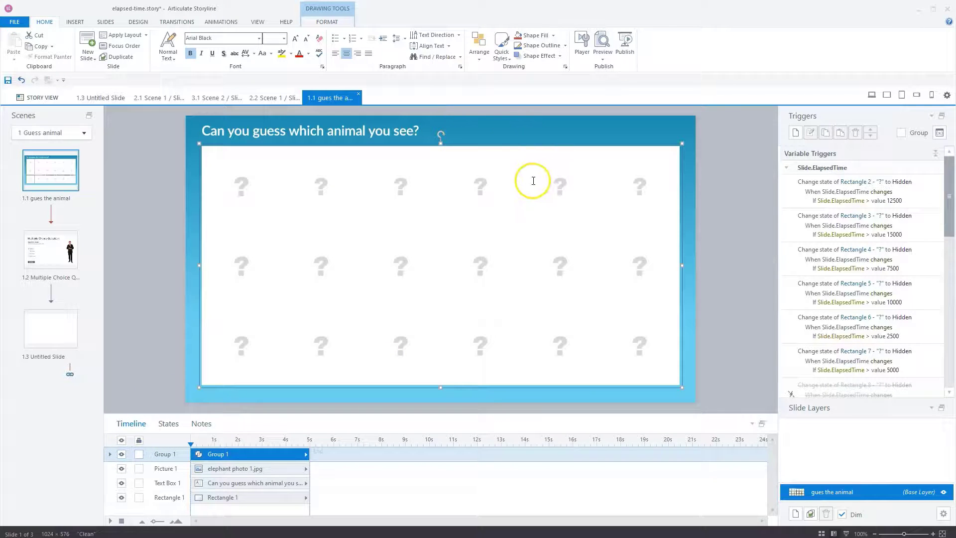
pyautogui.click(521, 235)
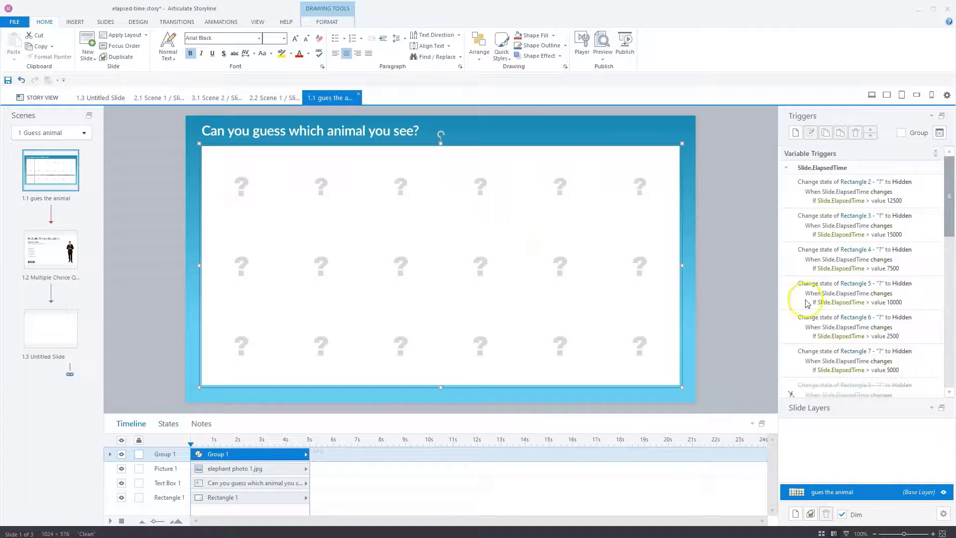
pyautogui.click(907, 323)
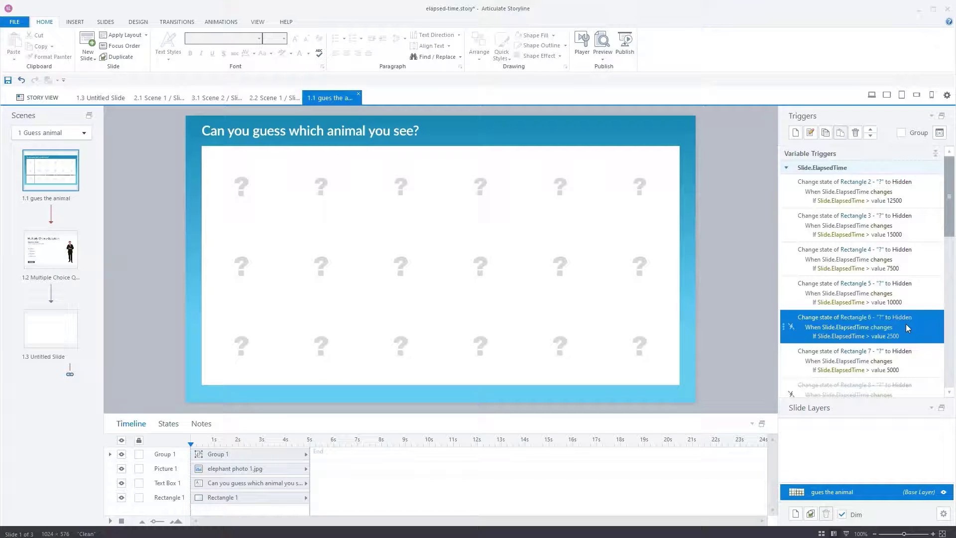
# - Review the Rectangle 6 hide trigger without changes, then preview the slide with F12
pyautogui.doubleClick(907, 328)
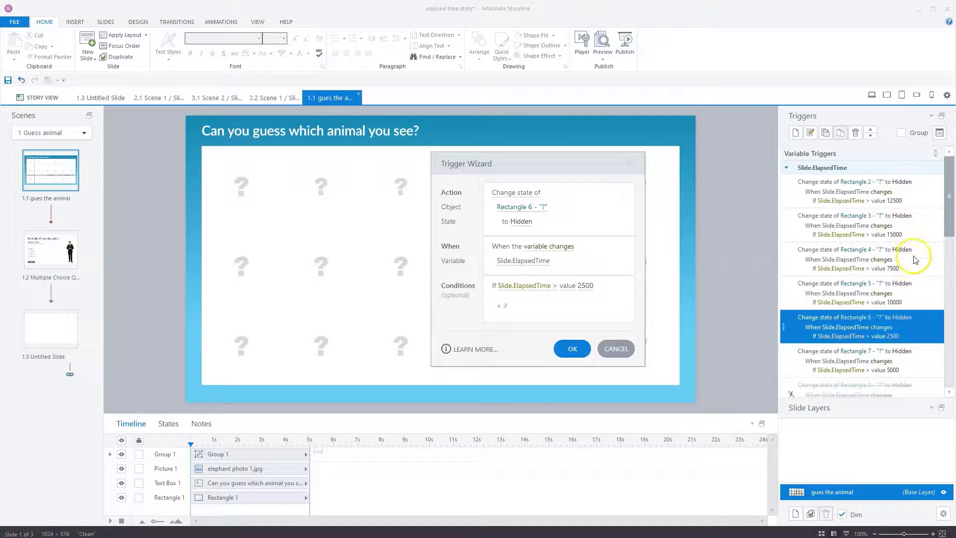
pyautogui.click(572, 349)
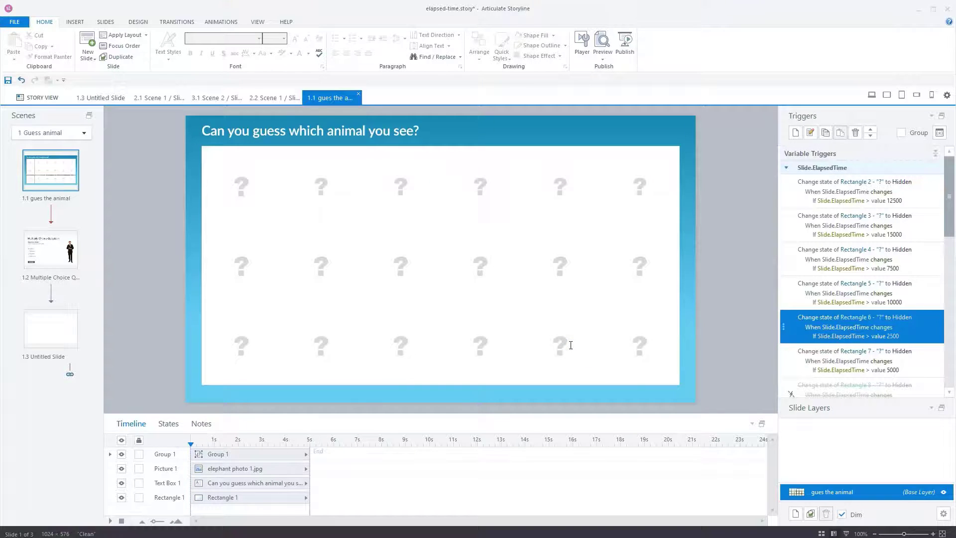
pyautogui.press('F12')
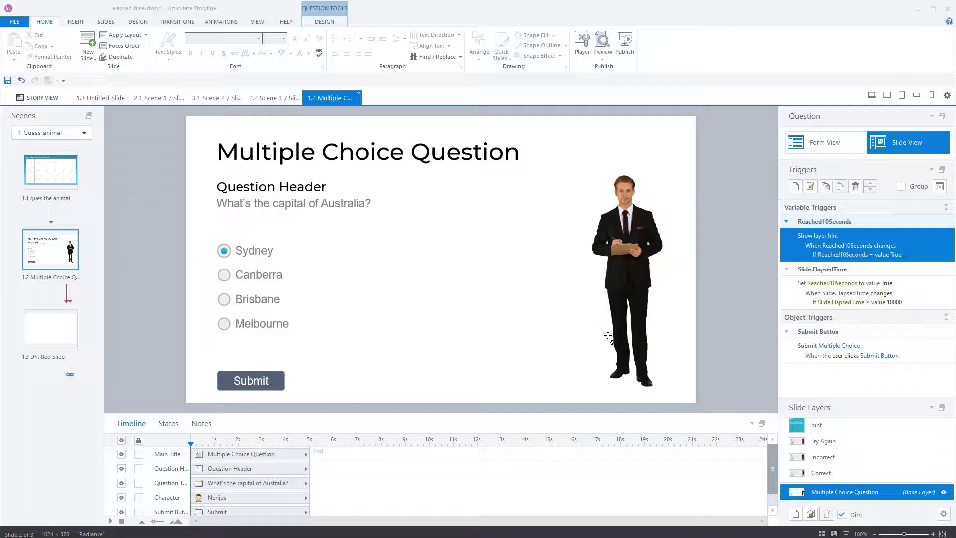
pyautogui.click(839, 426)
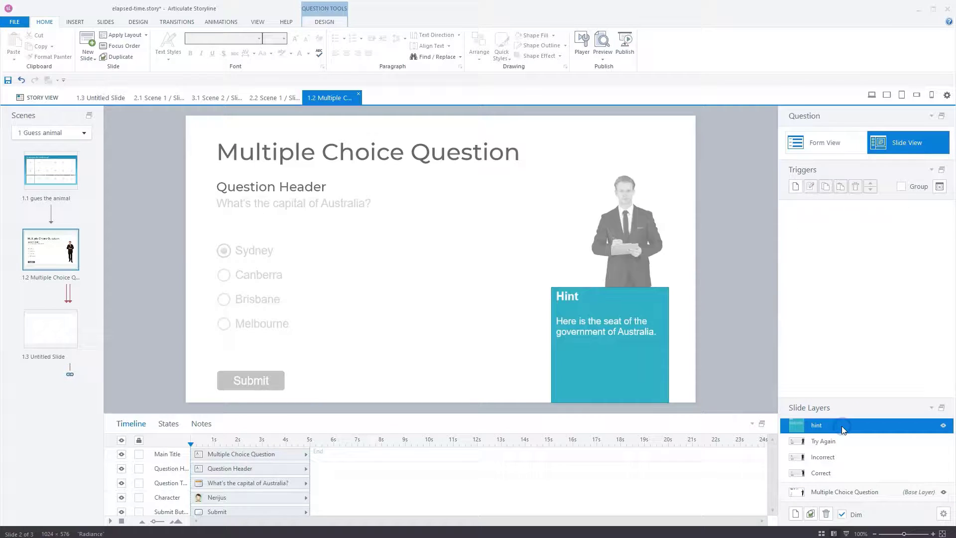
pyautogui.click(473, 364)
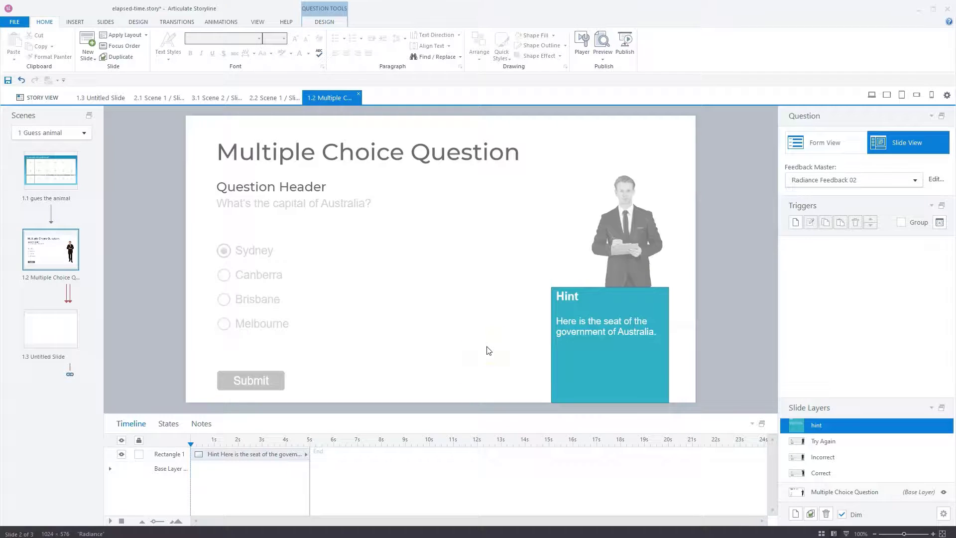
pyautogui.click(494, 350)
pyautogui.click(844, 492)
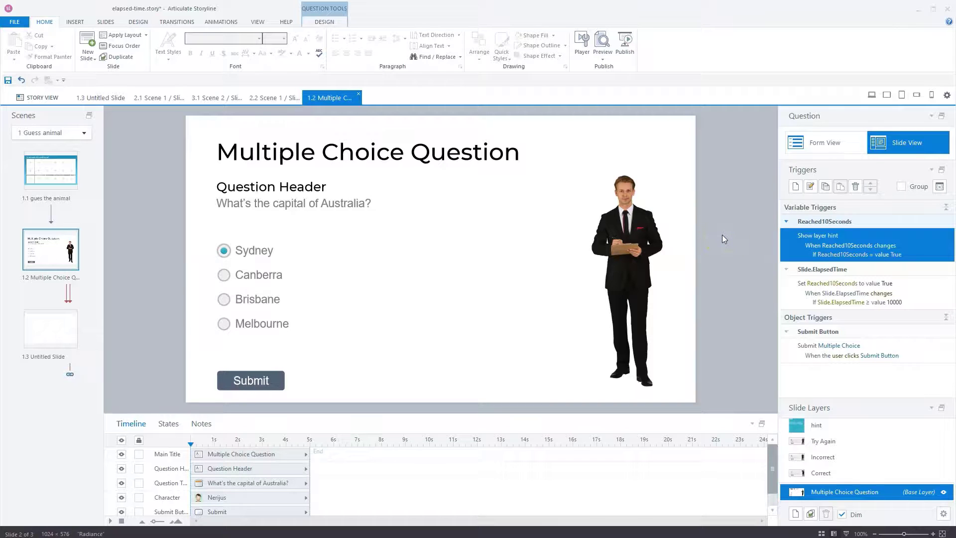
pyautogui.click(940, 187)
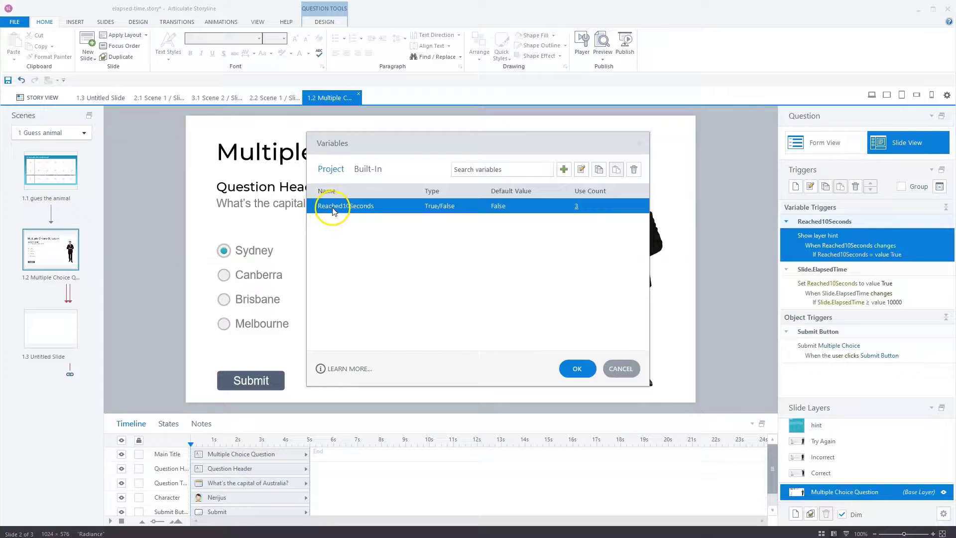
pyautogui.click(575, 370)
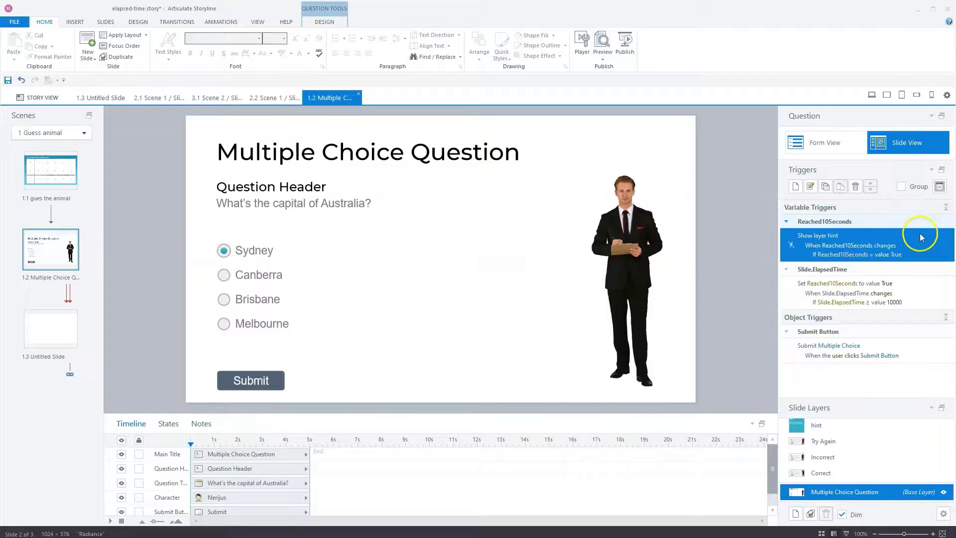
pyautogui.click(912, 286)
pyautogui.click(911, 286)
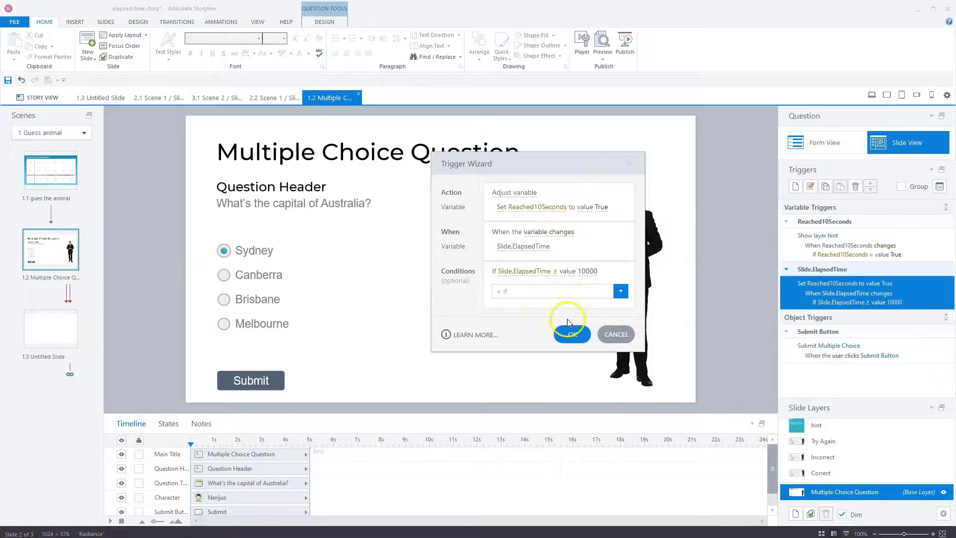
pyautogui.click(574, 332)
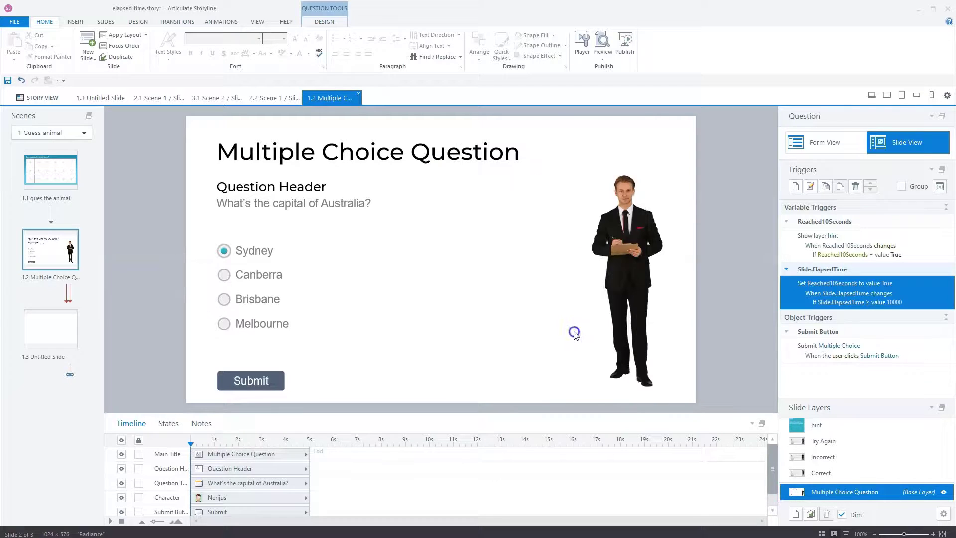
pyautogui.click(916, 252)
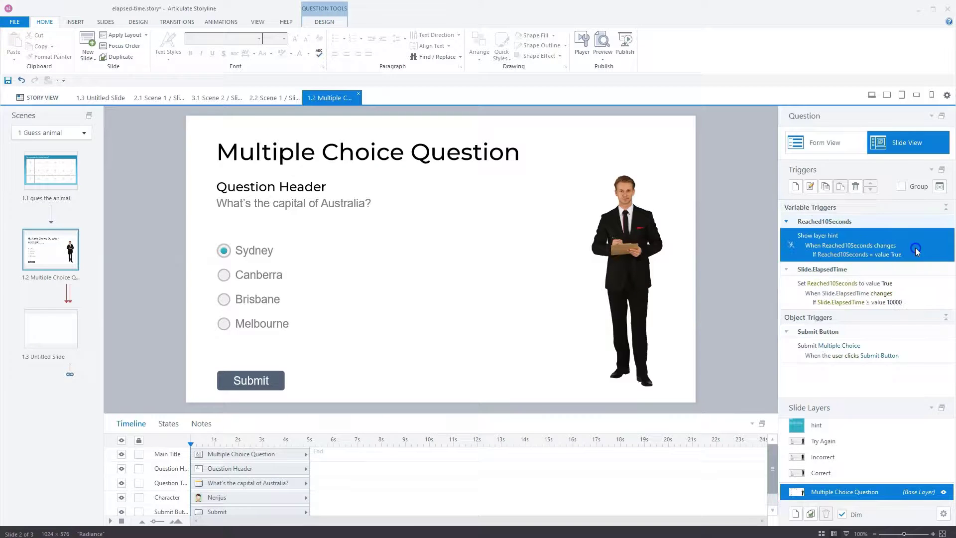
# - Review the Show layer hint trigger's settings and close them unchanged
pyautogui.doubleClick(916, 252)
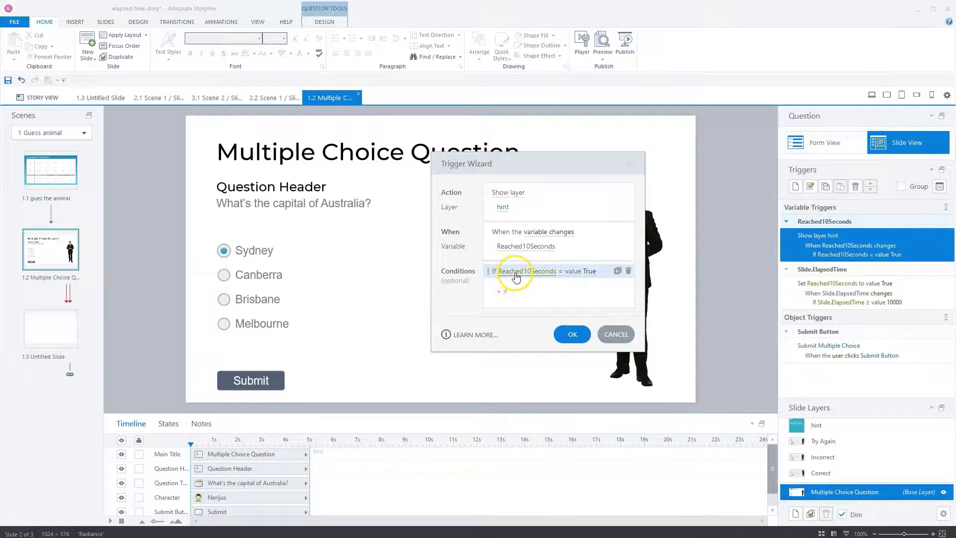
pyautogui.click(565, 336)
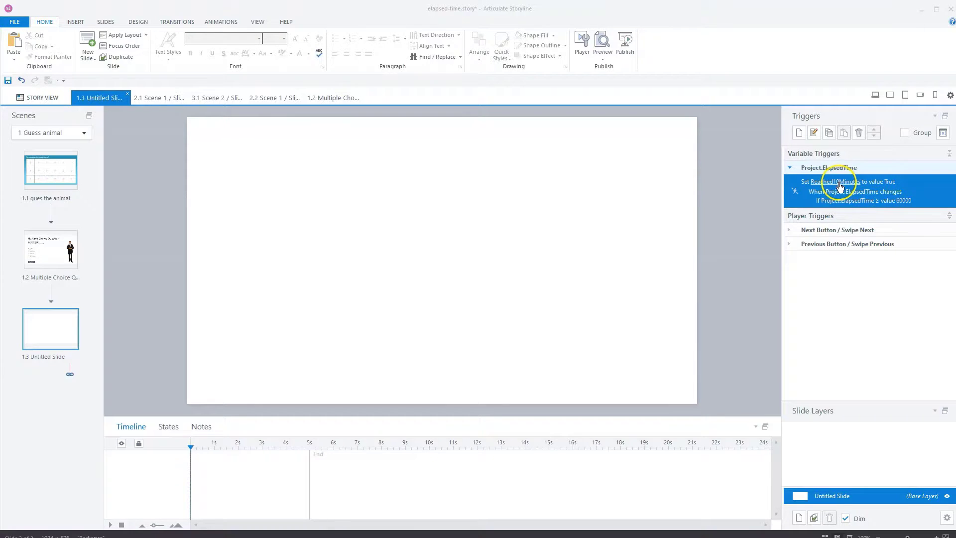
# - Create a Complete course trigger firing when Reached10Minutes changes, conditioned on it equalling True
pyautogui.click(799, 134)
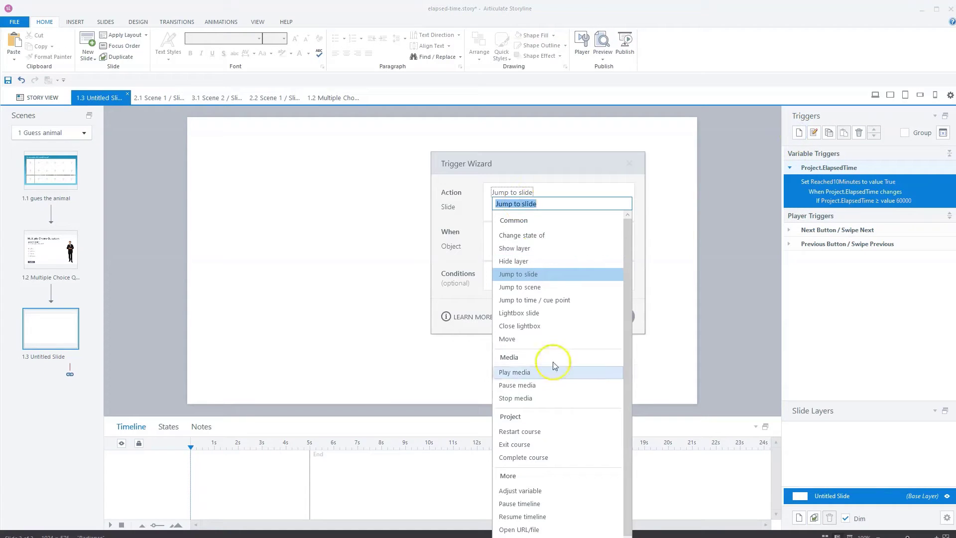
pyautogui.click(541, 456)
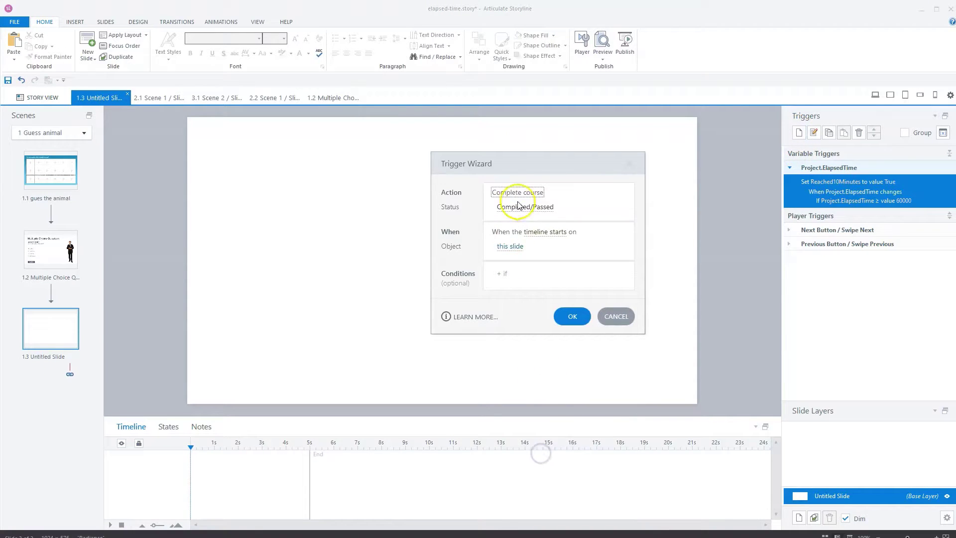
pyautogui.click(542, 232)
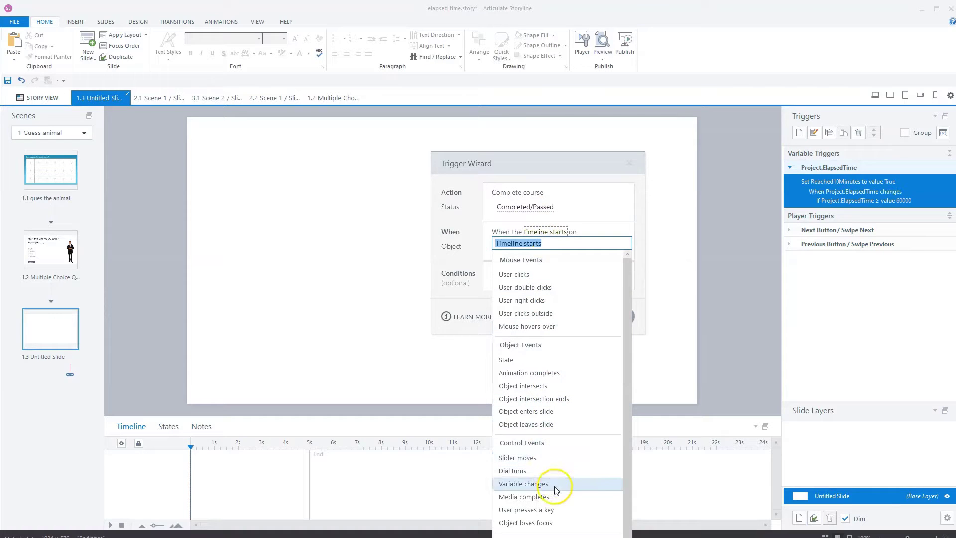
pyautogui.click(544, 484)
pyautogui.click(526, 246)
pyautogui.click(525, 310)
pyautogui.click(500, 273)
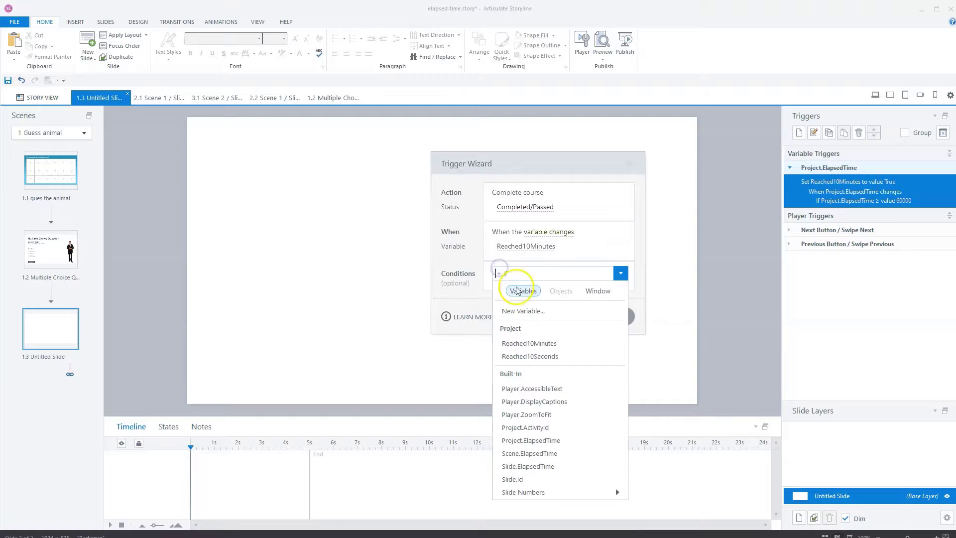
pyautogui.click(550, 343)
pyautogui.click(591, 275)
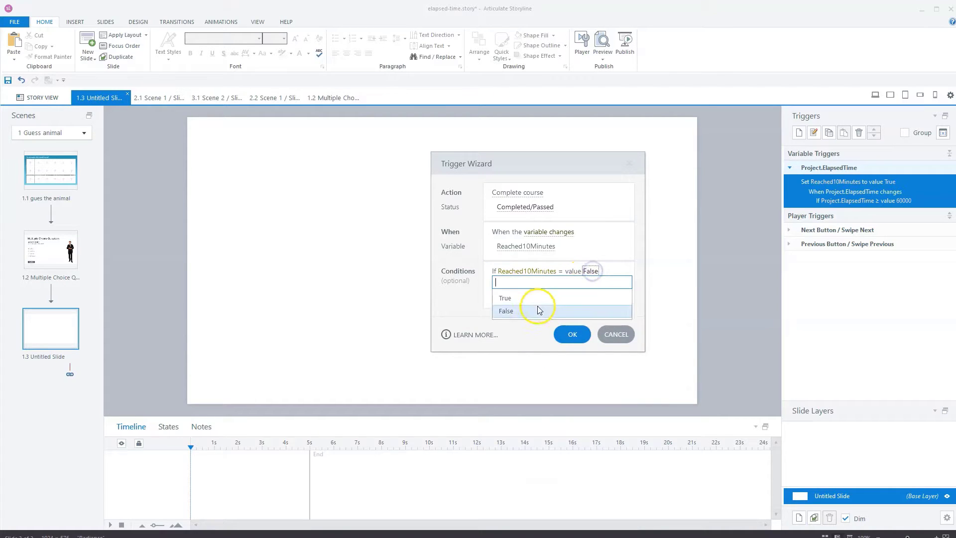
pyautogui.click(522, 298)
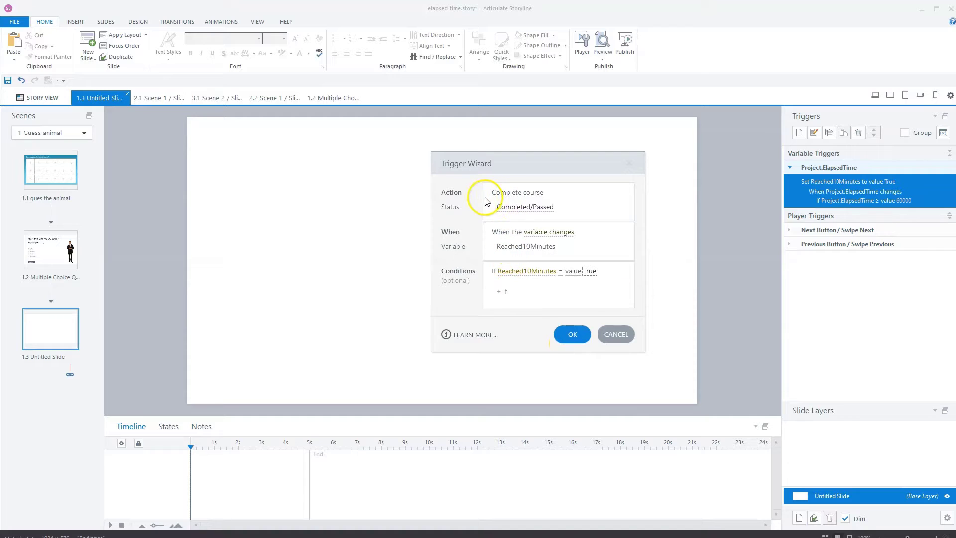